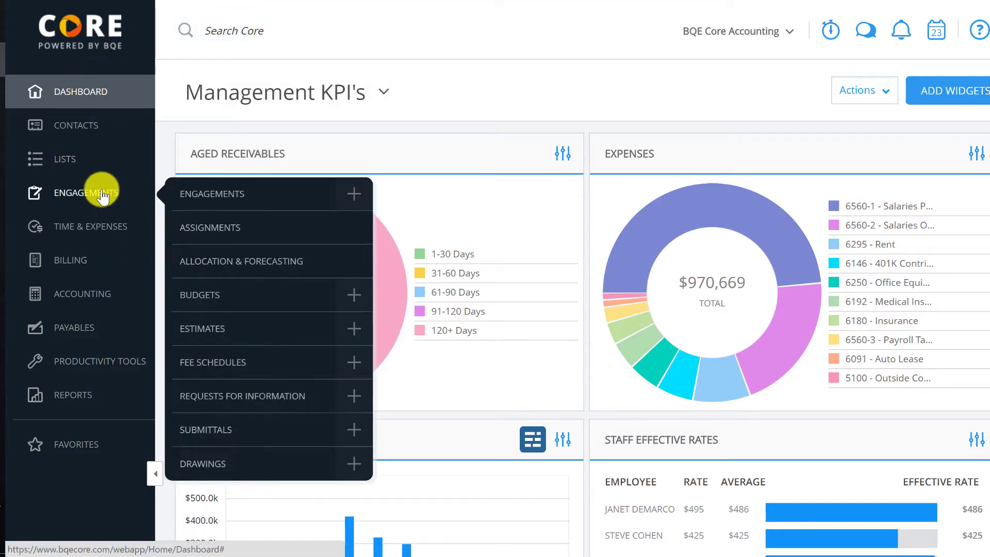
# Find the Profit and Loss Comparison Accrual Basis report among the standard reports and run it with its preset filters.
pyautogui.click(71, 396)
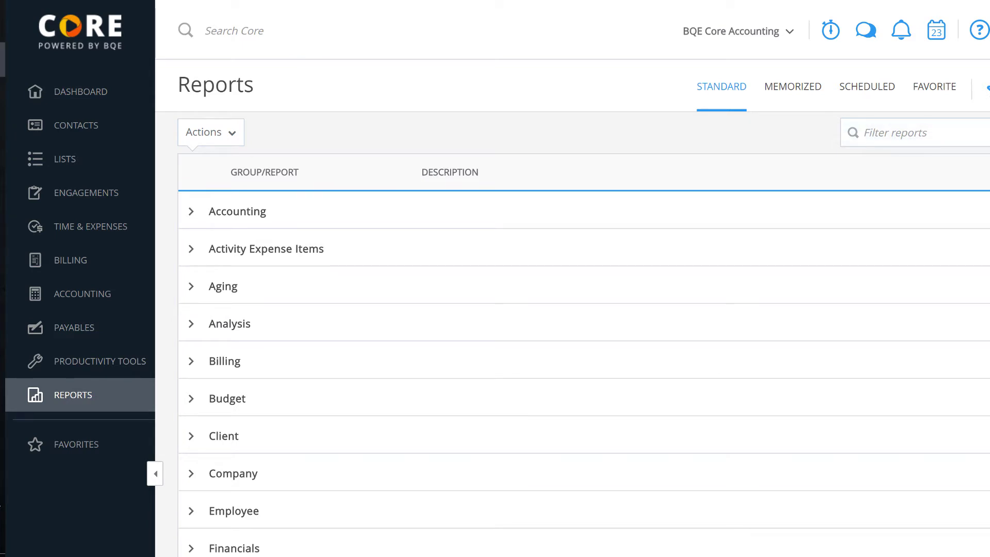
pyautogui.click(891, 133)
pyautogui.write('Comparison Accrual Basis')
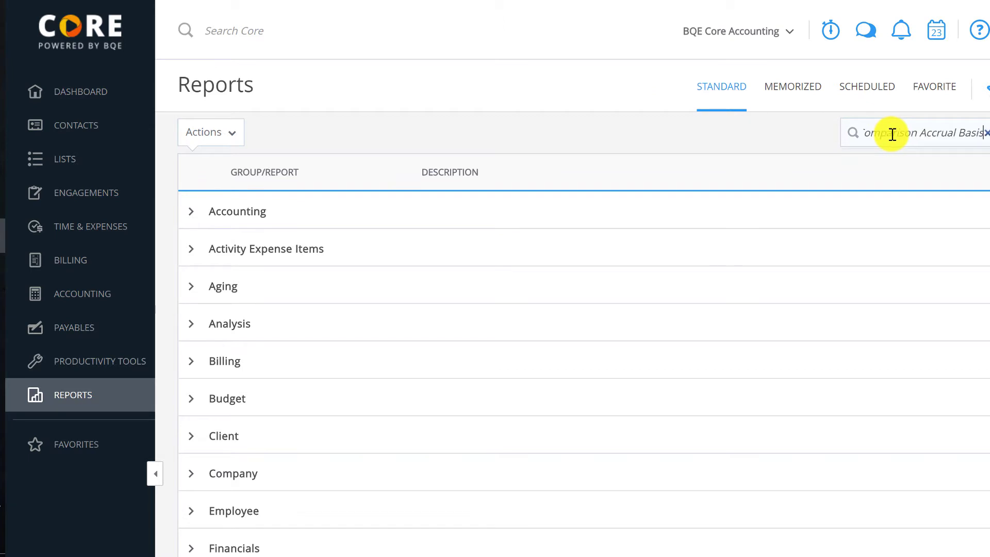
pyautogui.press('Return')
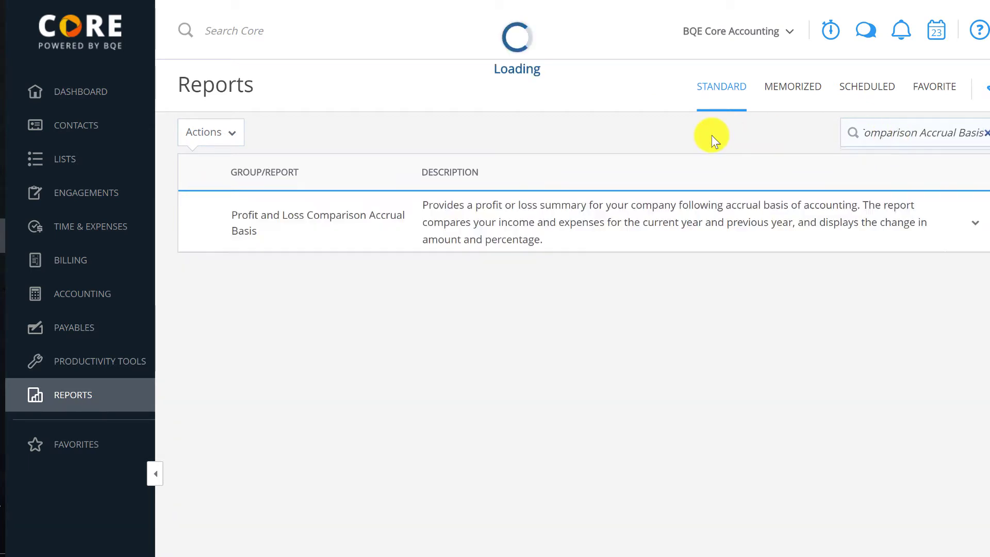
pyautogui.click(333, 219)
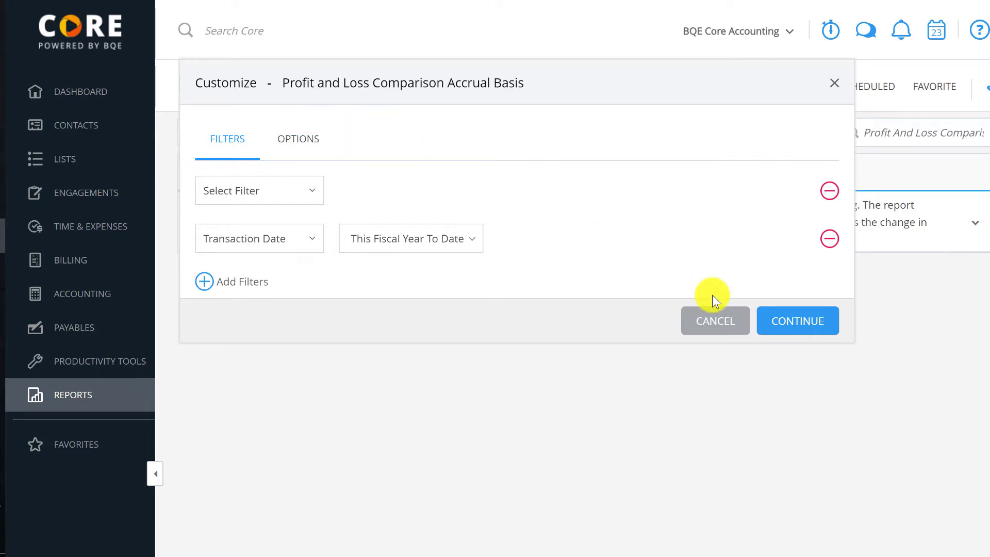
pyautogui.click(808, 325)
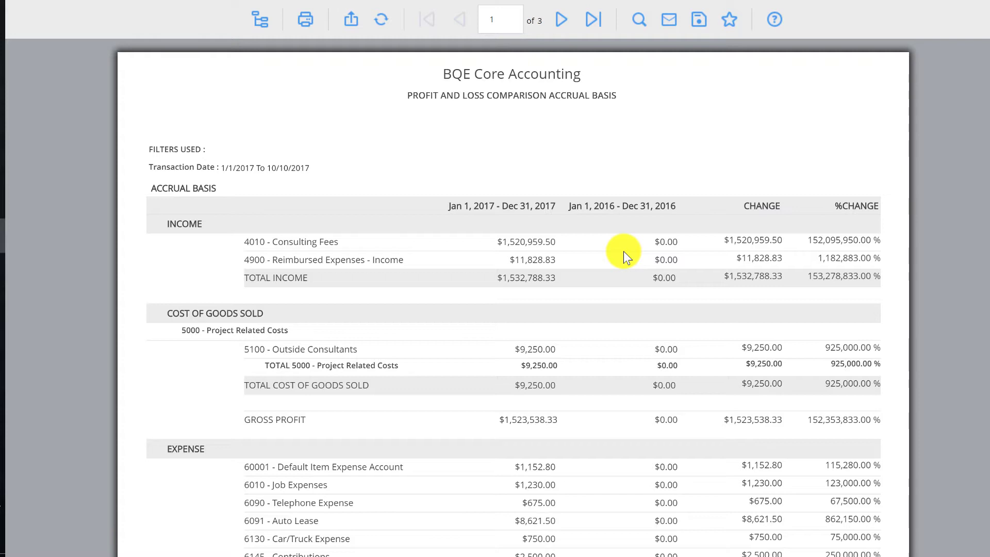
# Examine the comparison report's income, cost of goods sold and expense lines, comparing prior-year amounts with the change and percentage-change columns.
pyautogui.scroll(-3, 637, 256)
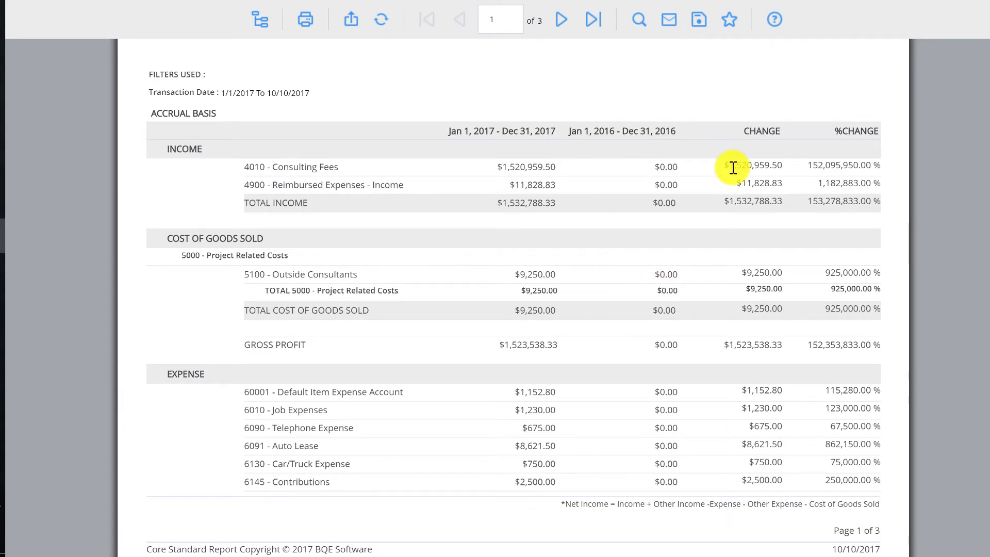
pyautogui.doubleClick(669, 167)
pyautogui.click(837, 168)
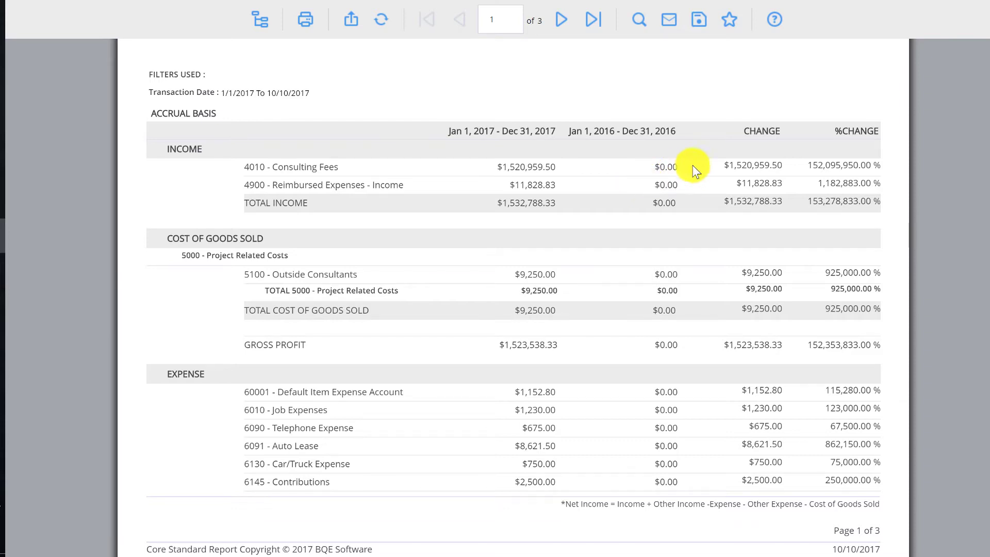
pyautogui.moveTo(680, 168); pyautogui.dragTo(670, 170)
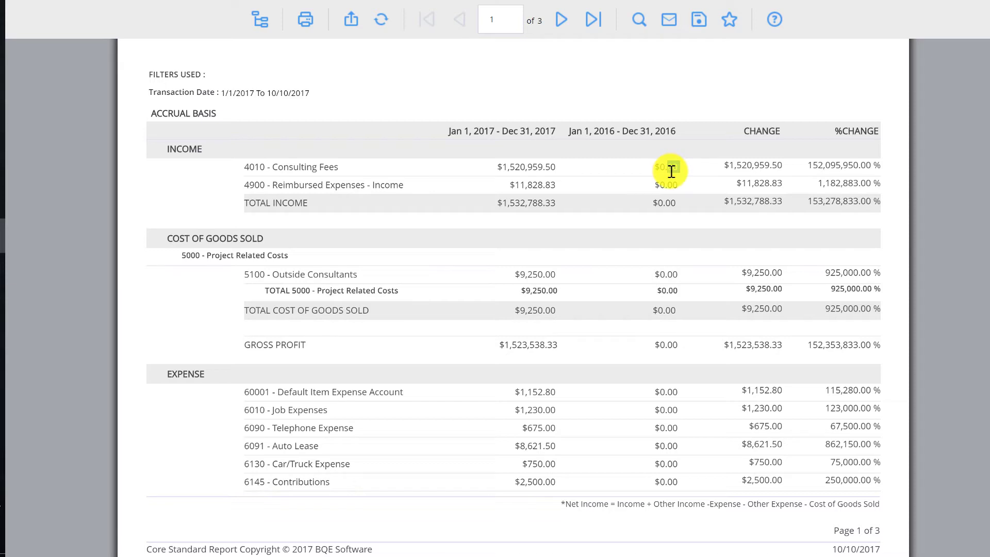
pyautogui.moveTo(670, 169); pyautogui.dragTo(667, 169)
pyautogui.doubleClick(848, 272)
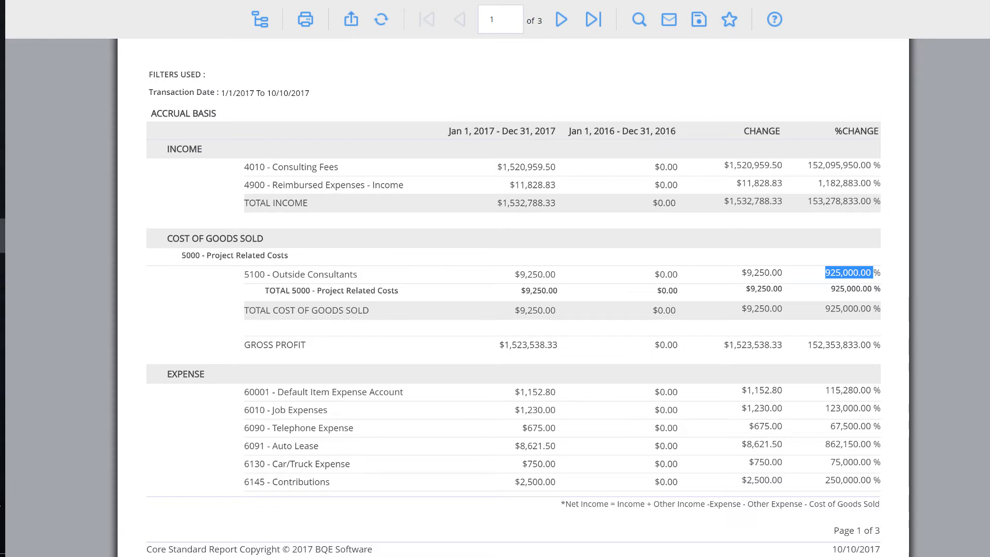
pyautogui.click(626, 277)
pyautogui.scroll(-1, 627, 278)
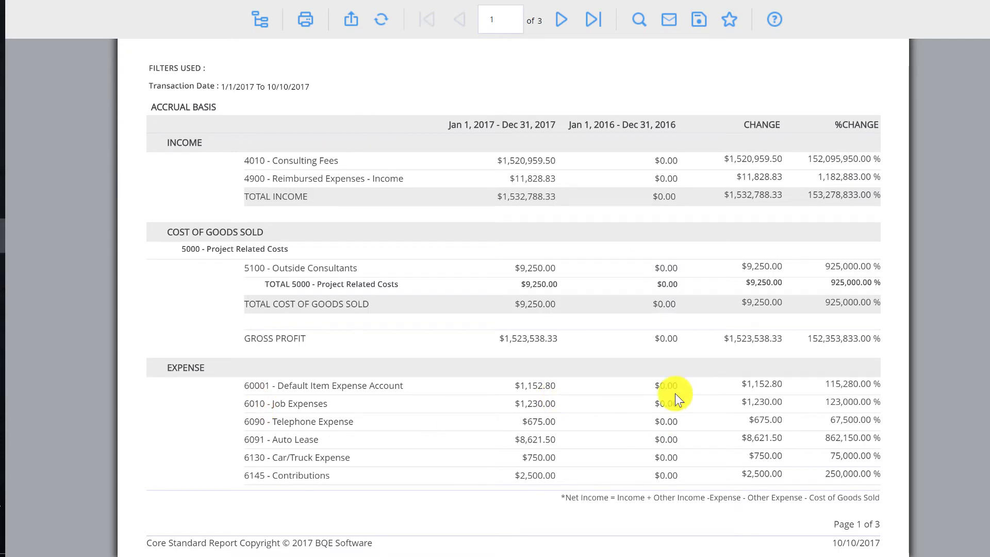
pyautogui.moveTo(673, 390); pyautogui.dragTo(666, 383)
pyautogui.click(666, 385)
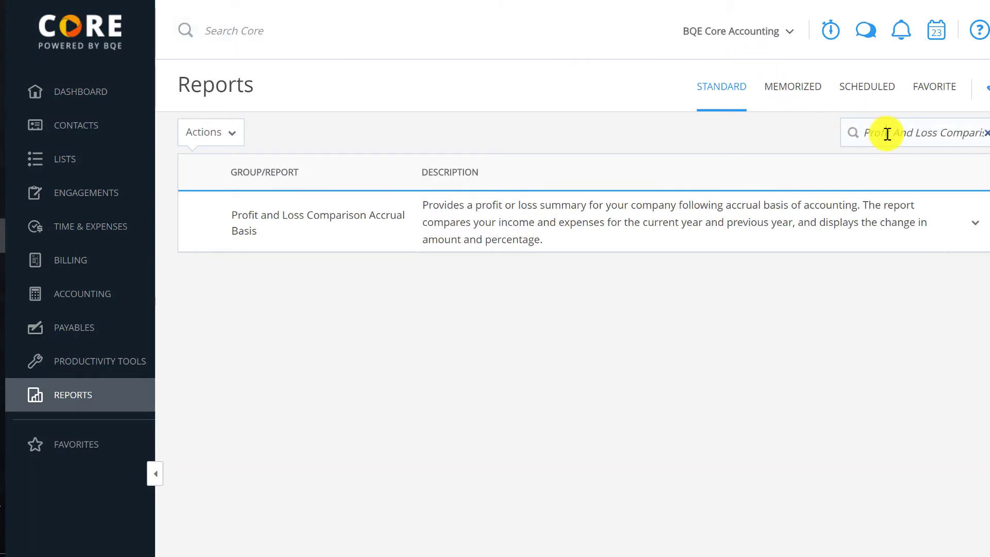
# Find the Monthly Profit and Loss Accrual Basis report, run it with its preset filters, and review it through to page 2.
pyautogui.click(886, 133)
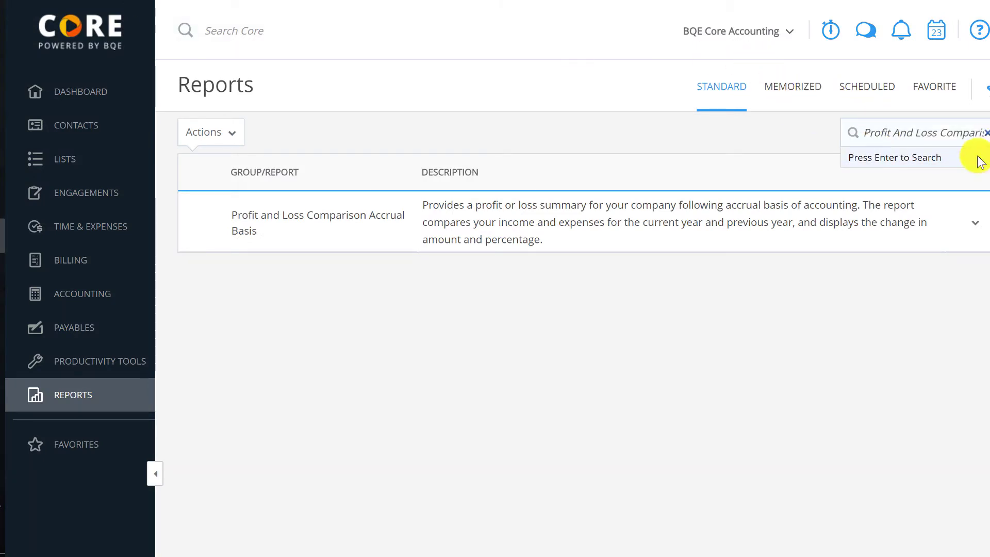
pyautogui.click(986, 133)
pyautogui.write('Profit and Loss Accrual Basis')
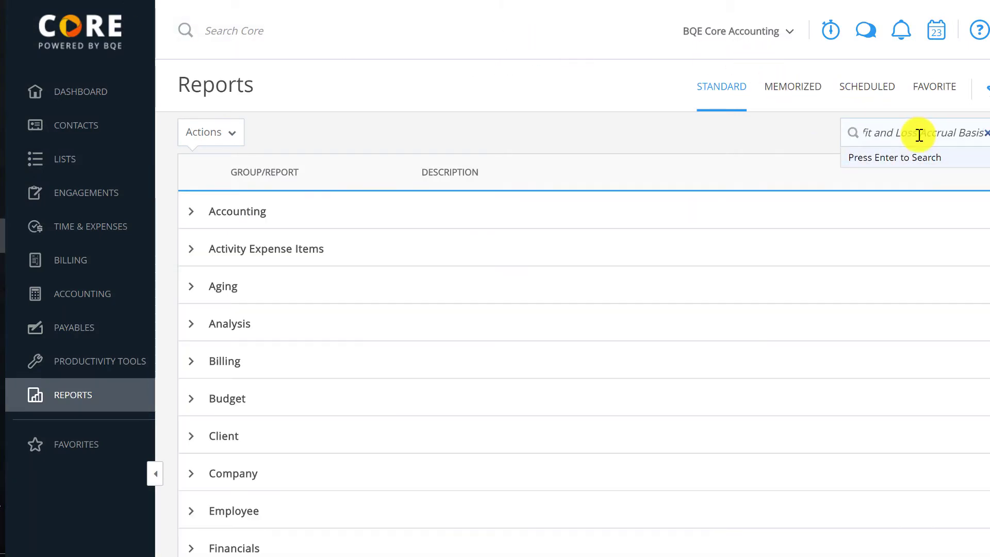
pyautogui.press('Return')
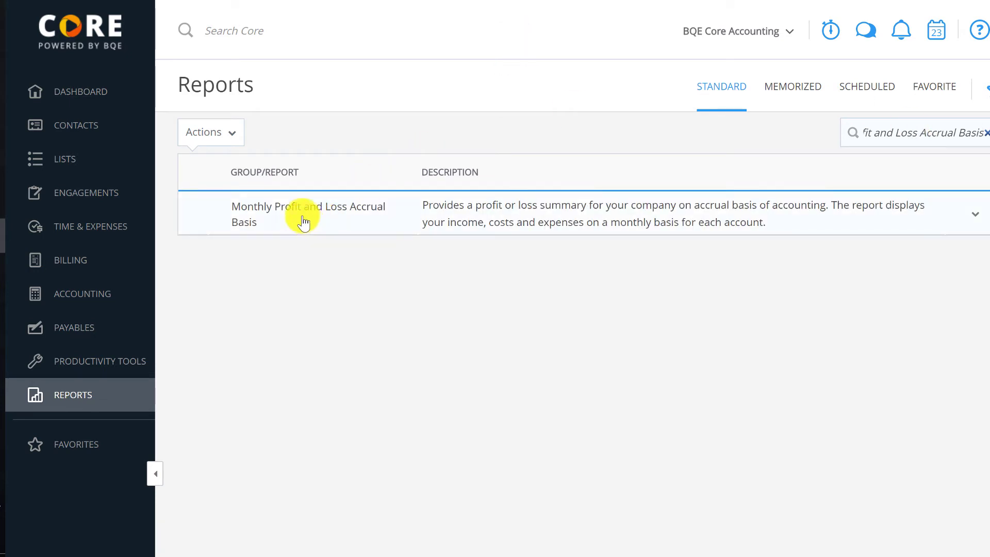
pyautogui.click(304, 222)
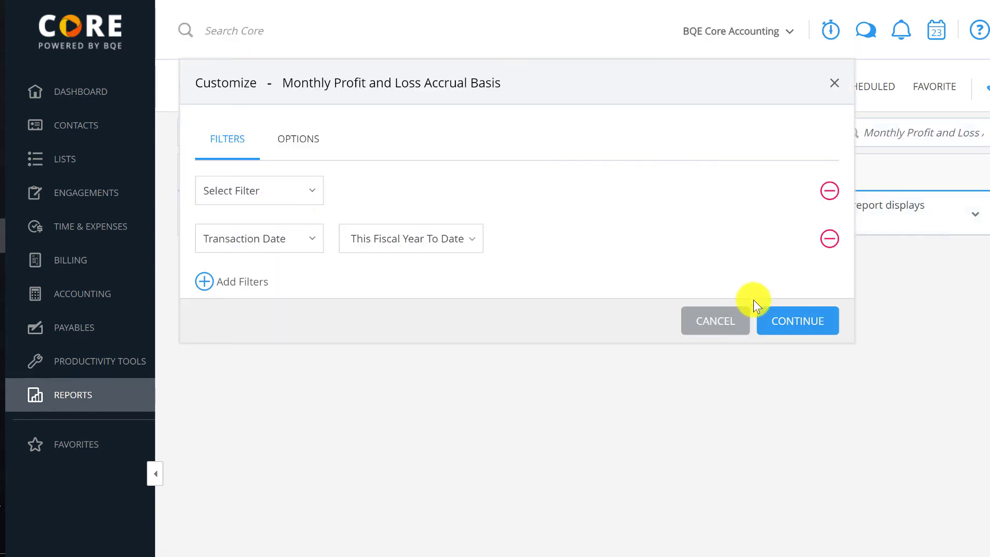
pyautogui.click(790, 320)
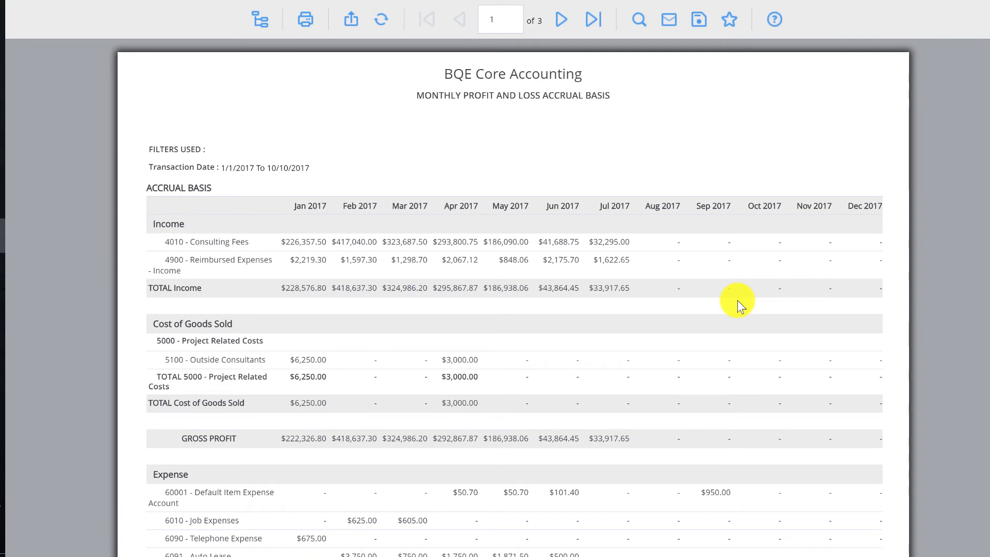
pyautogui.scroll(-3, 679, 337)
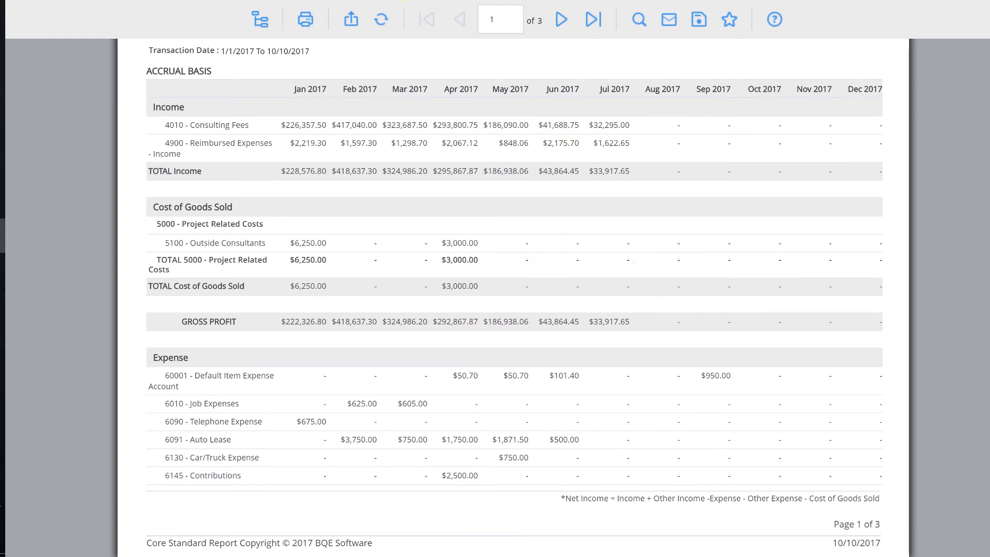
pyautogui.click(561, 21)
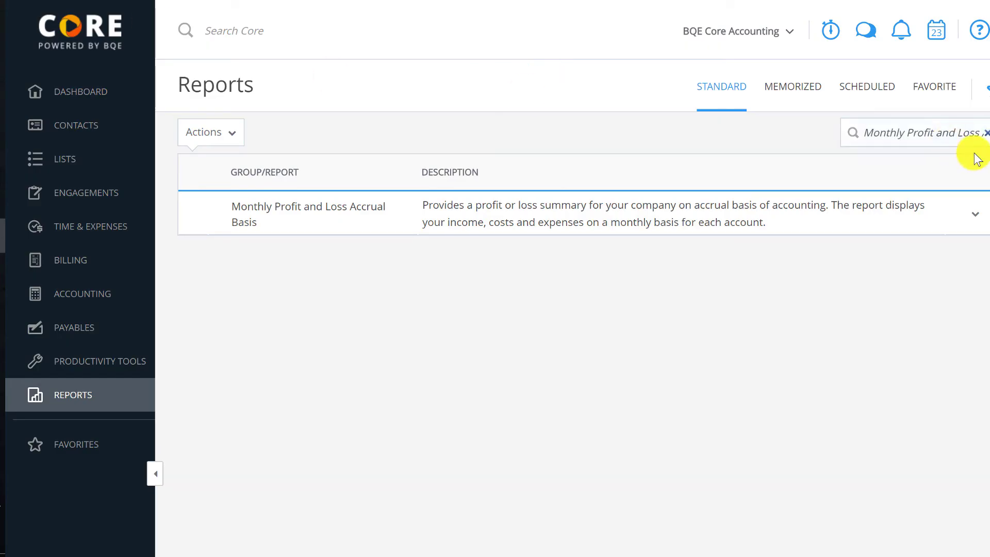
# Find the Profit and Loss Accrual by Project report and run it with its preset filters.
pyautogui.click(987, 132)
pyautogui.write('Monthly Profit and Loss Accrual by Project')
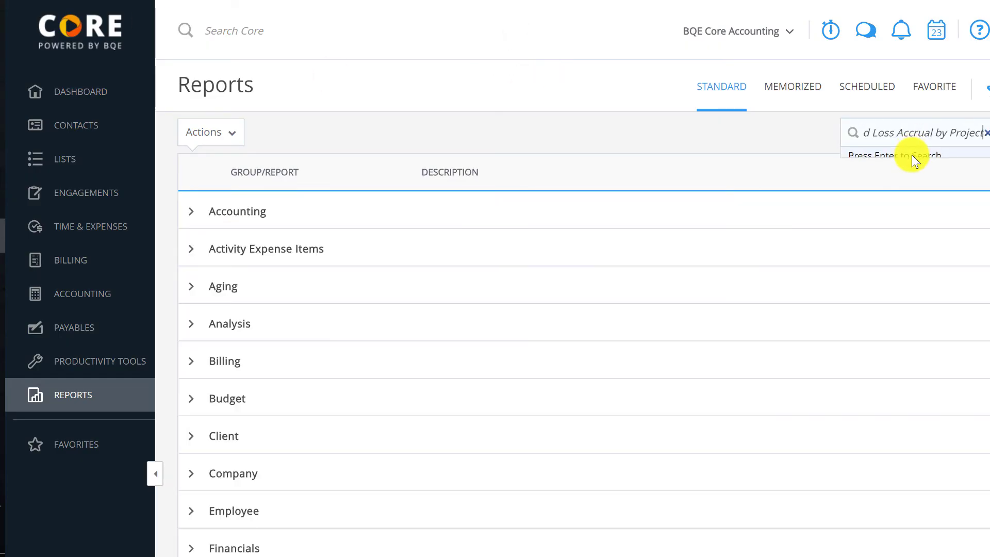
pyautogui.press('Return')
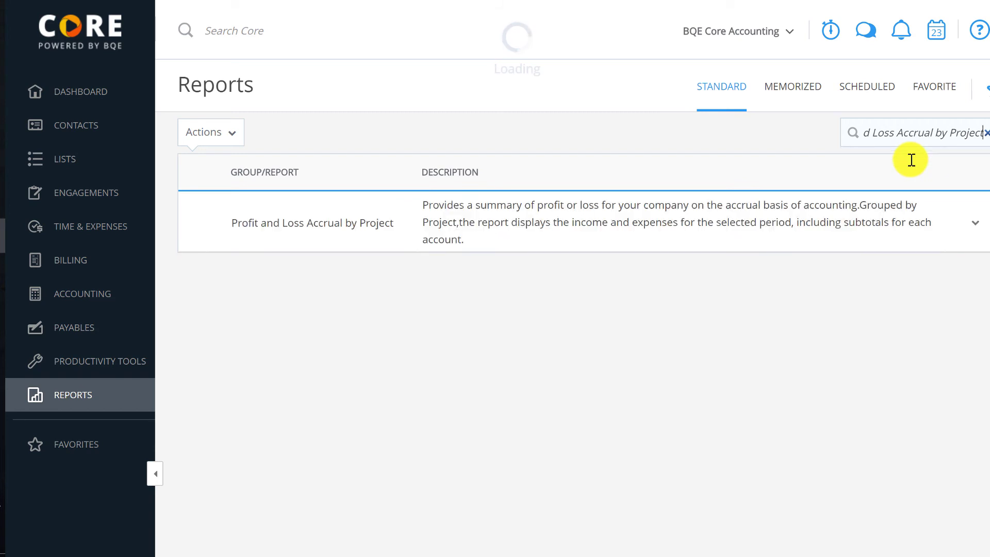
pyautogui.click(307, 228)
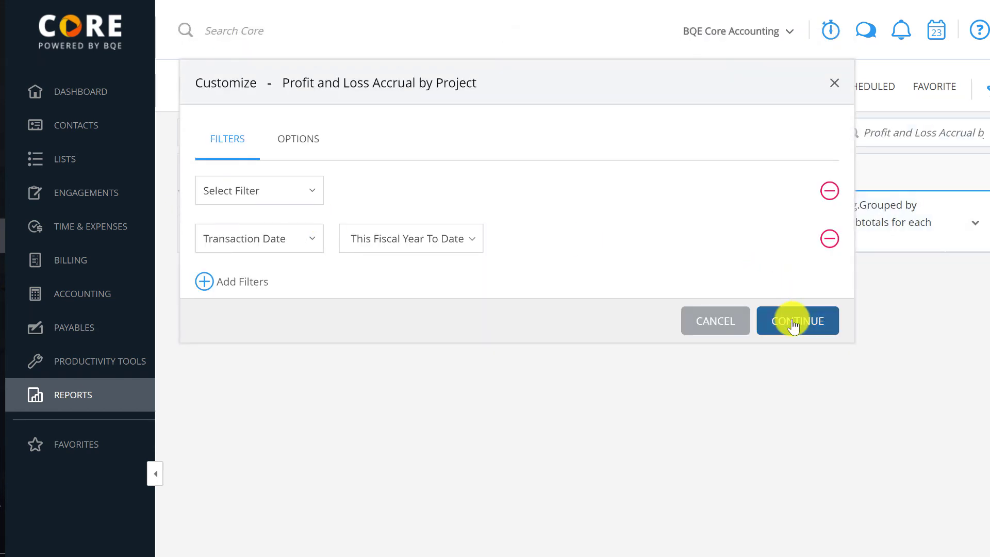
pyautogui.click(793, 326)
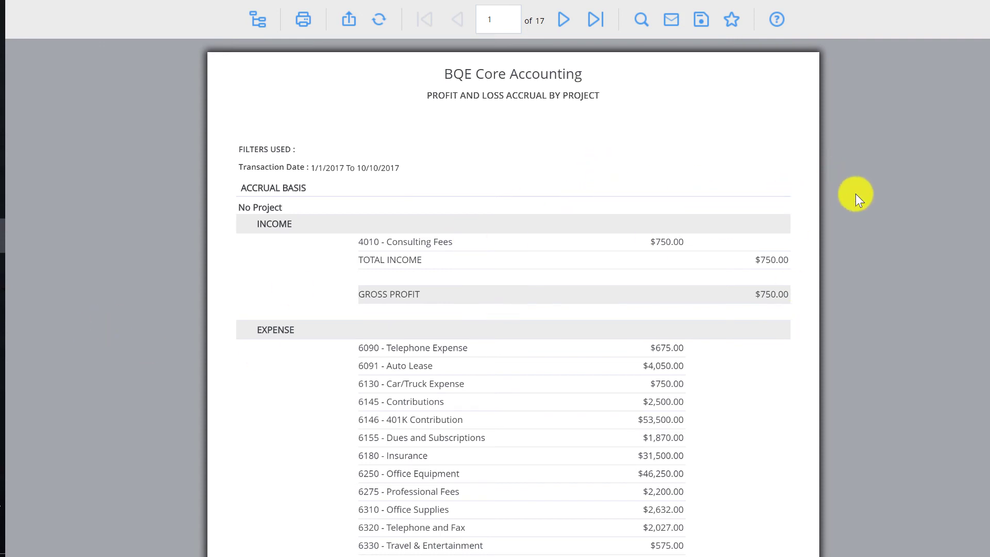
# Review the project report's first page, including its expenses, and page forward through the individual projects to page 4.
pyautogui.scroll(-5, 608, 336)
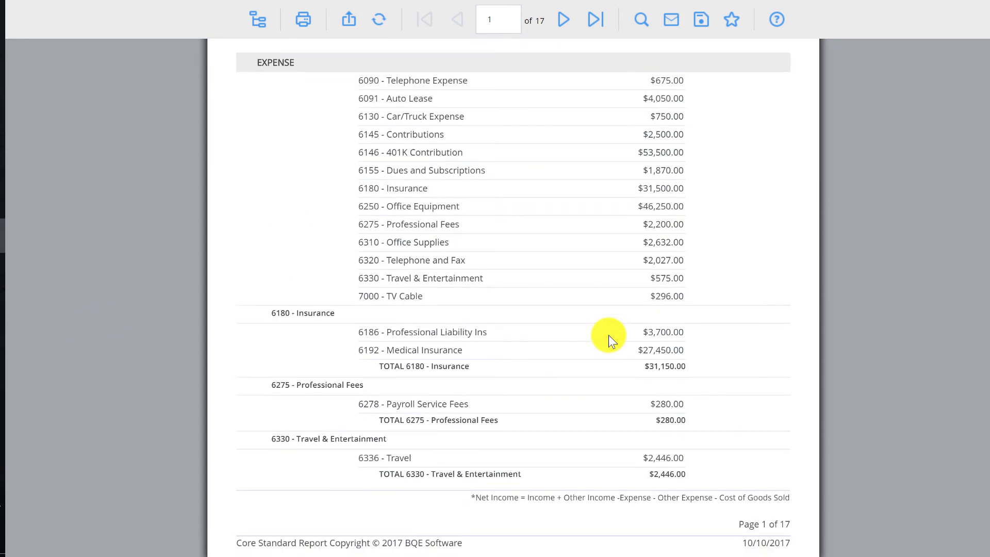
pyautogui.scroll(5, 609, 335)
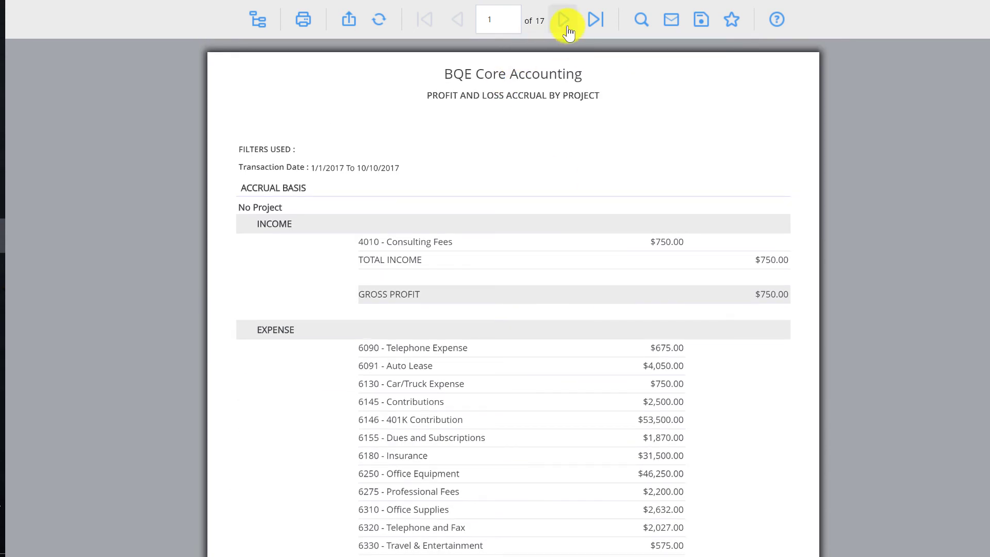
pyautogui.click(562, 23)
pyautogui.click(562, 22)
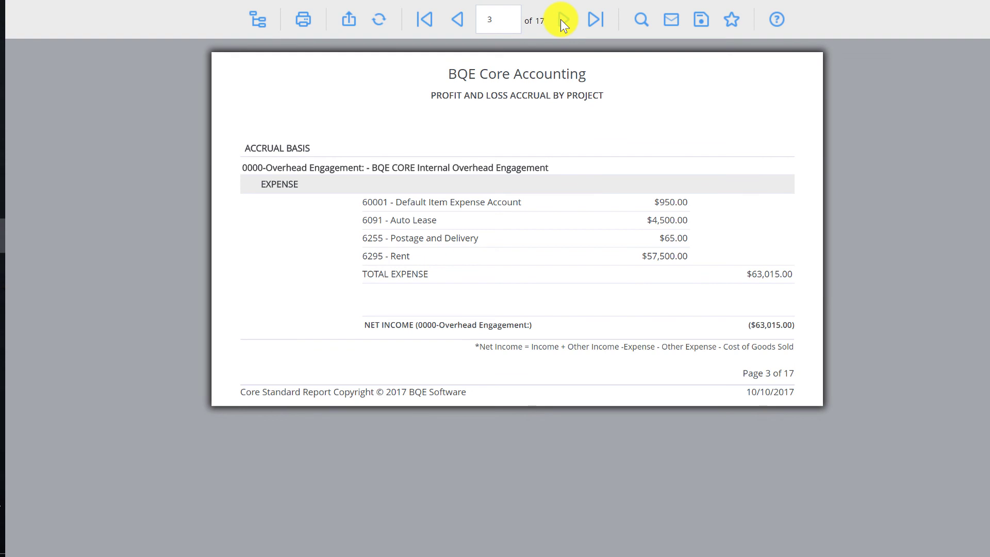
pyautogui.click(562, 21)
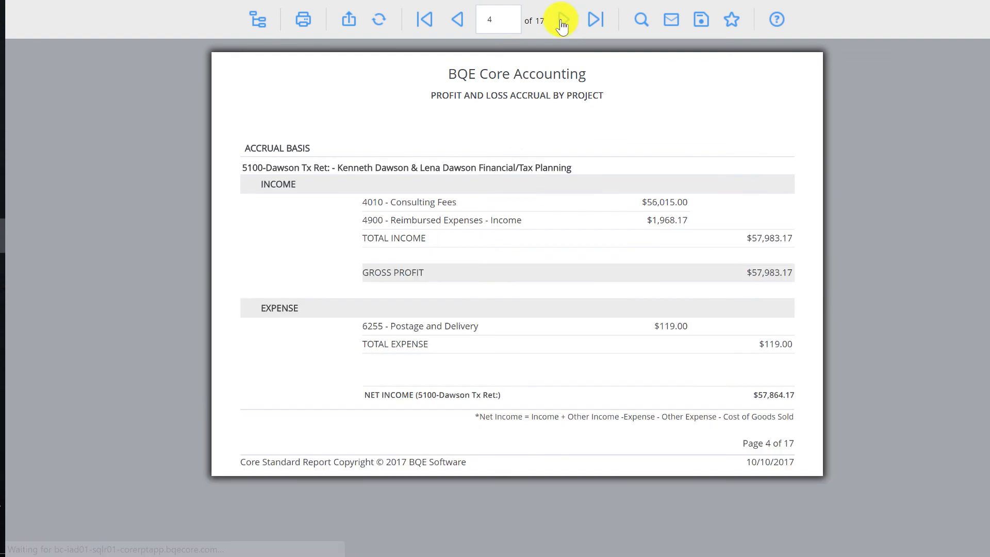